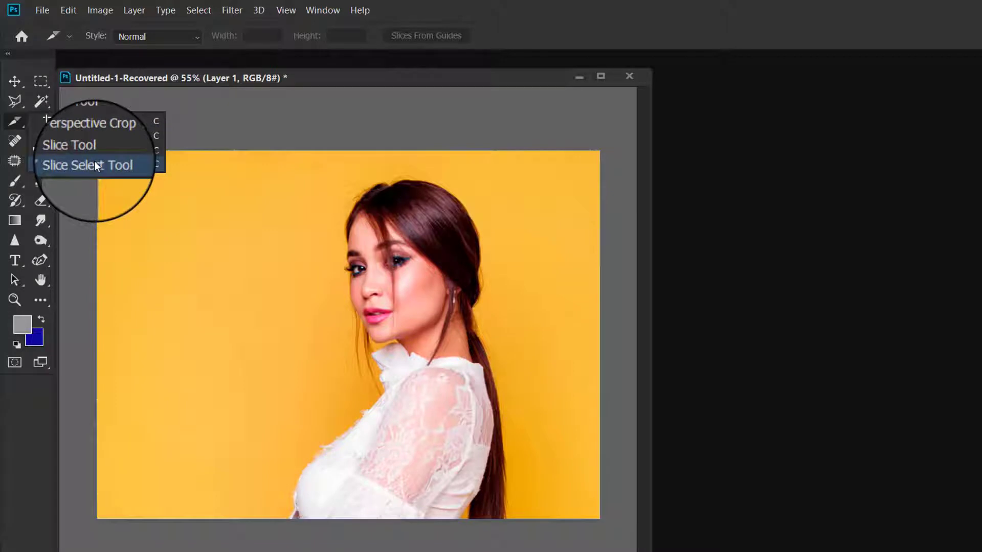
Step: Try to crop the photo to a smaller 16:9 frame with the image repositioned inside it
click(18, 128)
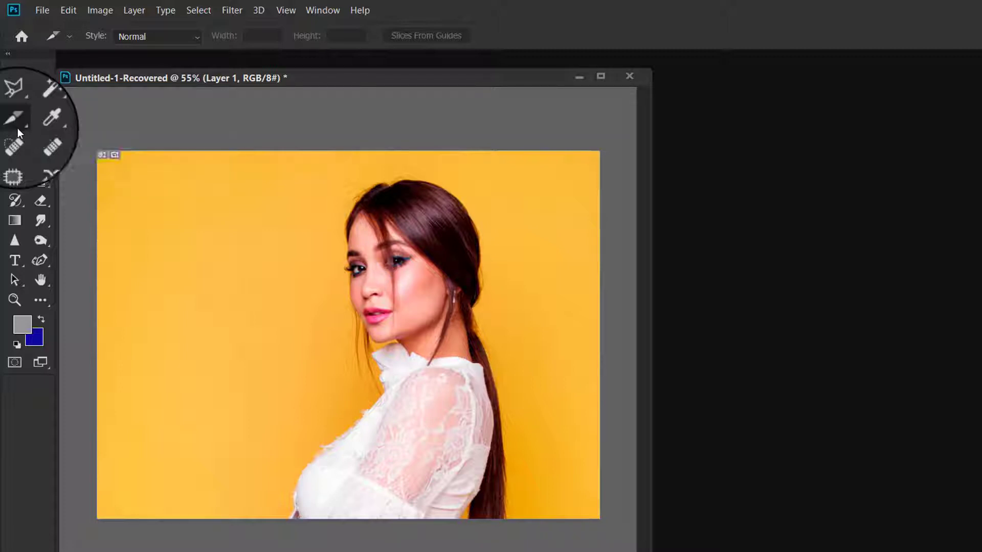
right_click(17, 128)
click(46, 123)
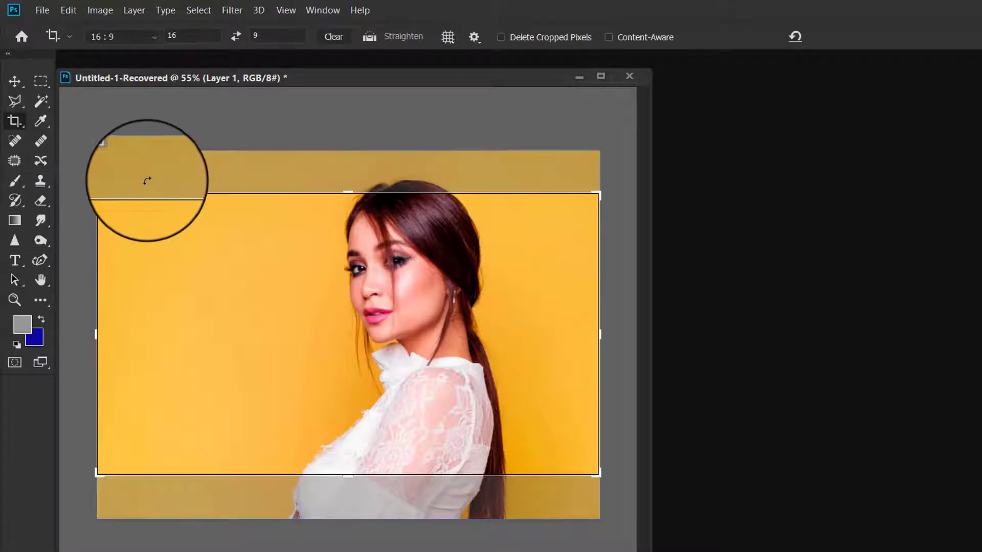
drag(594, 194, 568, 211)
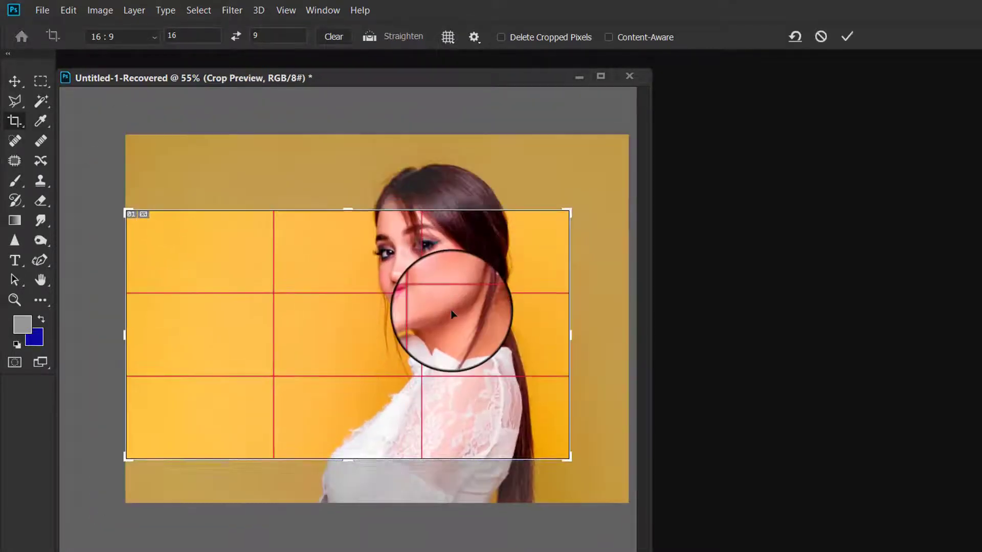
drag(451, 311, 435, 344)
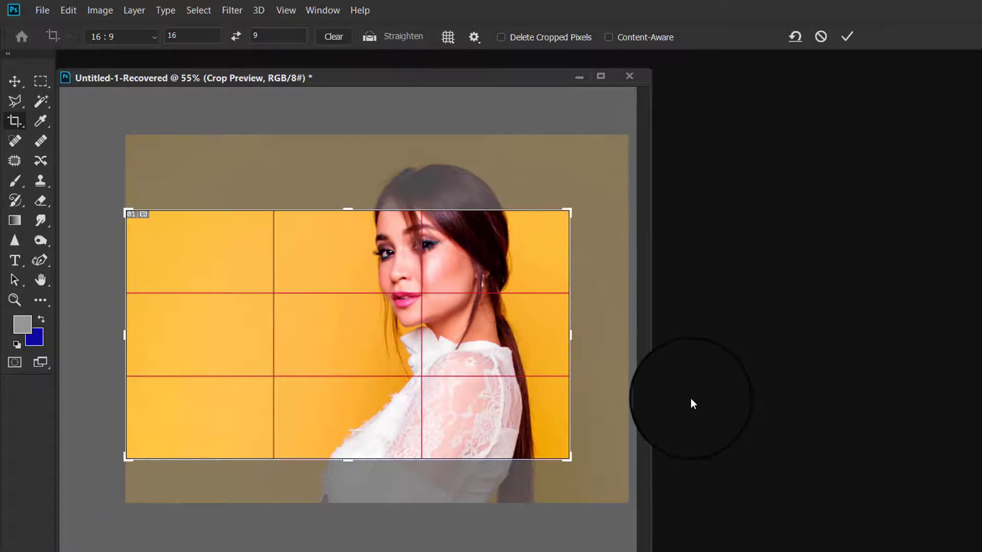
key(Return)
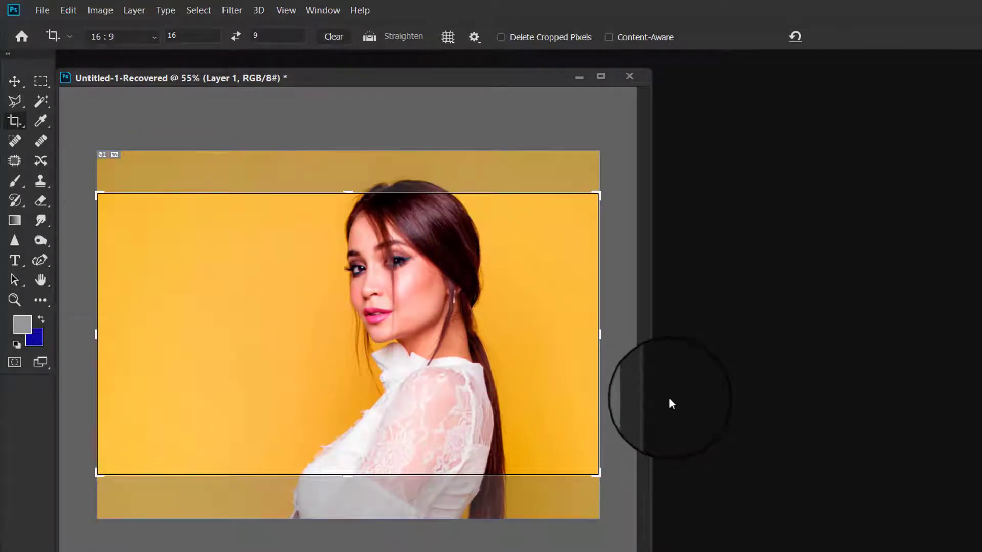
click(19, 100)
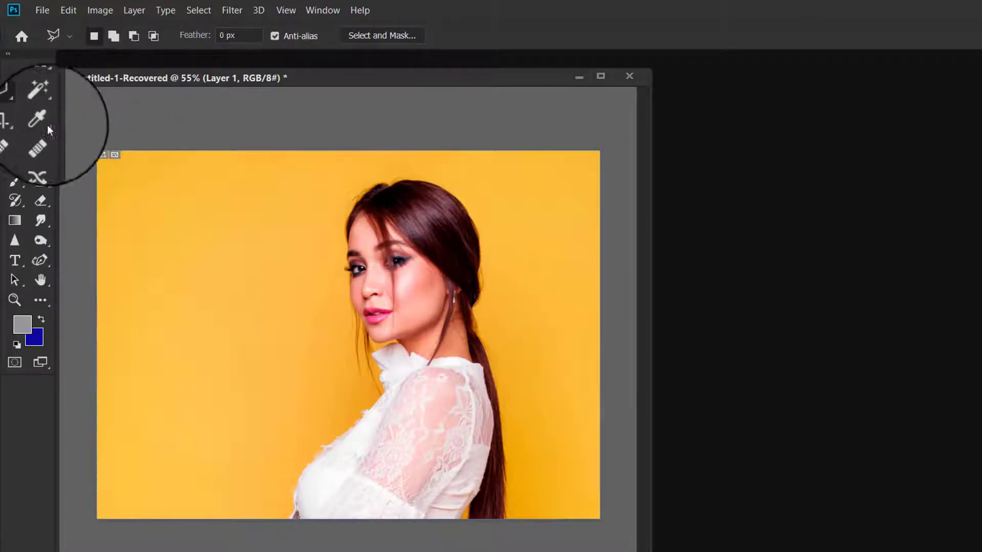
right_click(21, 106)
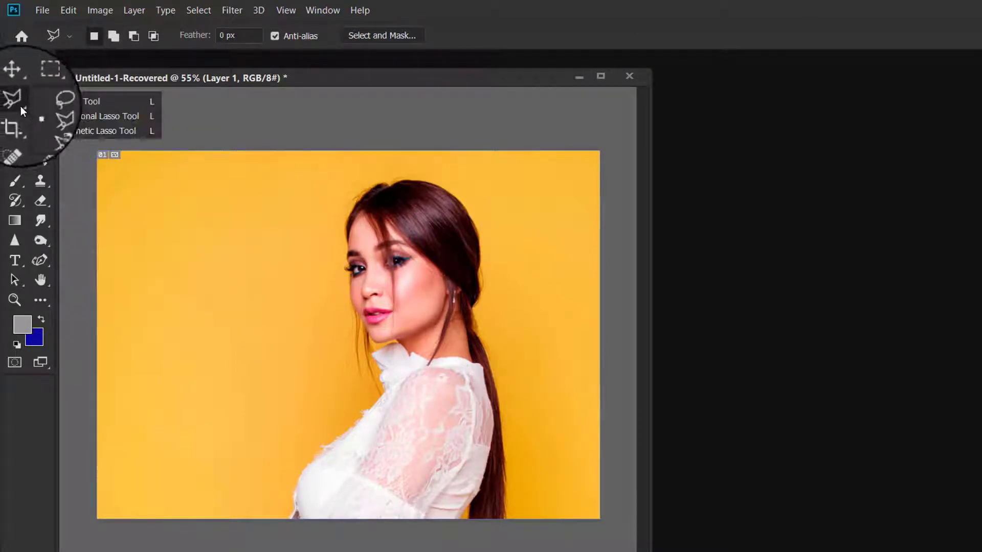
click(20, 127)
right_click(20, 128)
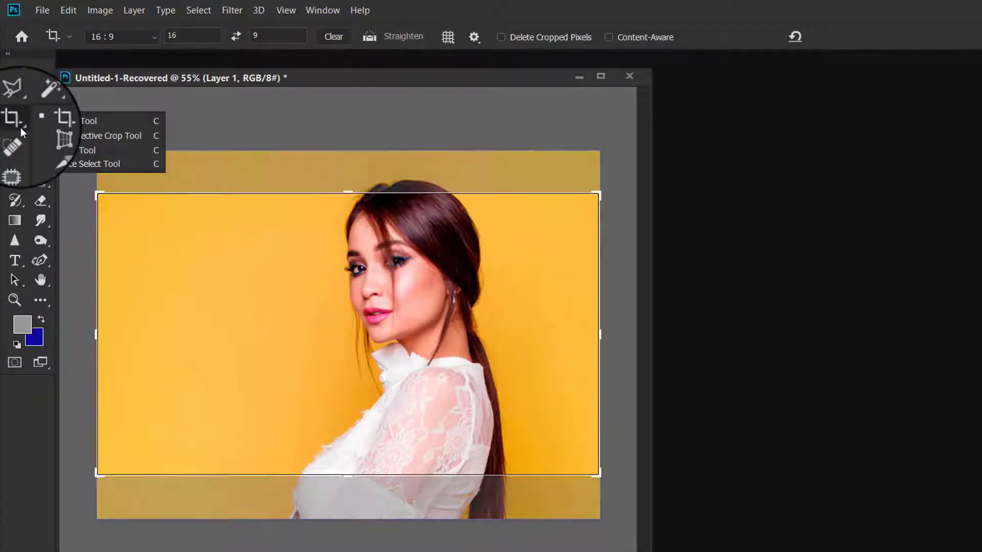
Step: Divide the photo into four equal quarter slices with the Slice tool, covering the whole image in a two-by-two grid
click(49, 151)
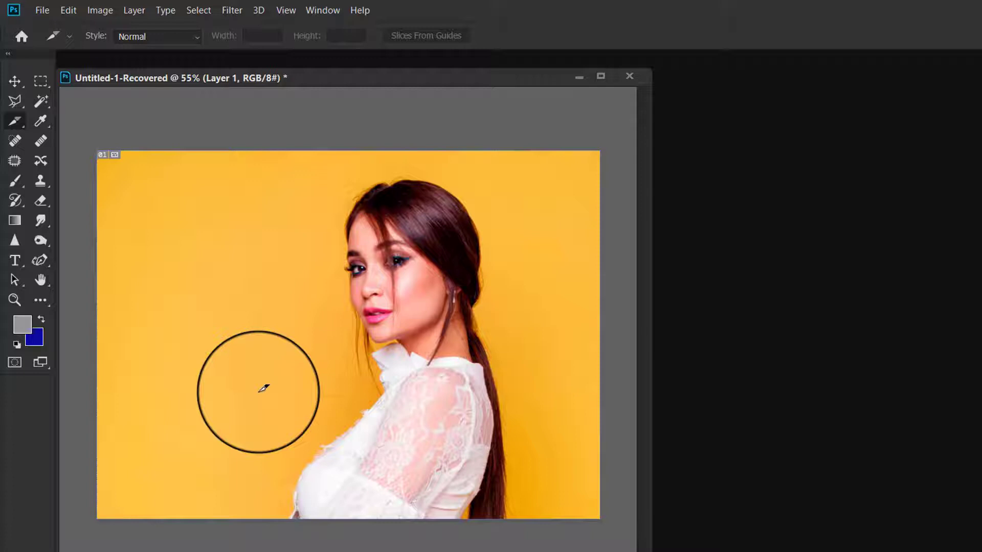
right_click(17, 124)
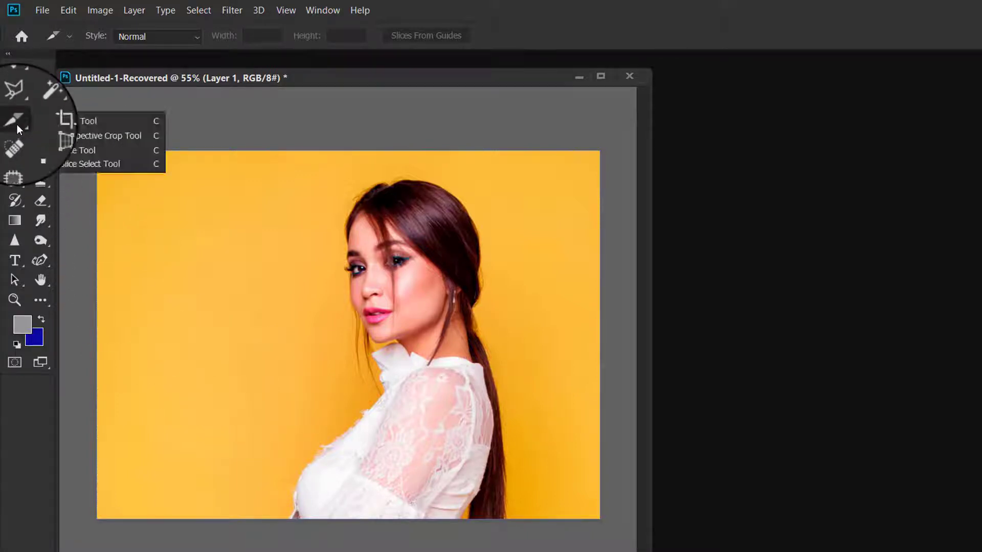
click(121, 152)
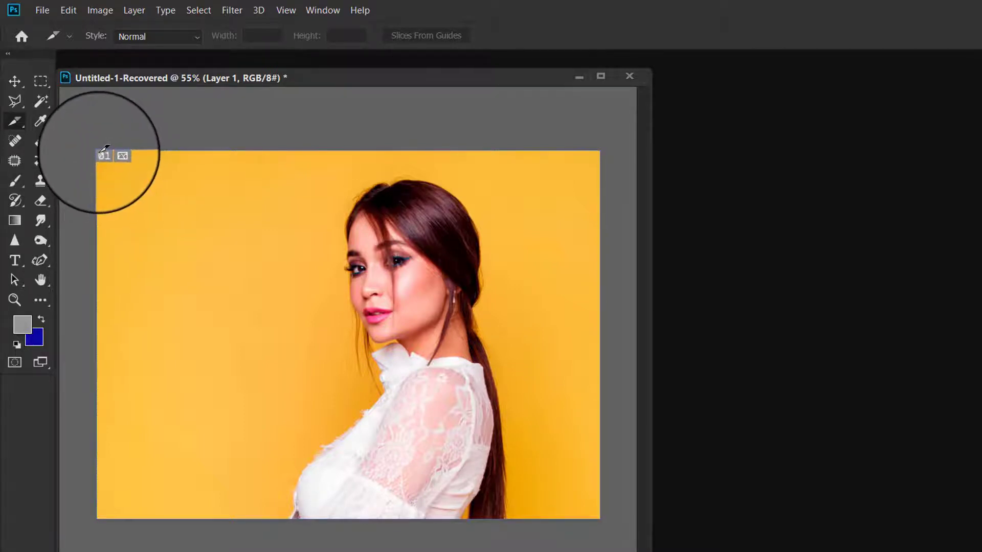
mouse_move(105, 147)
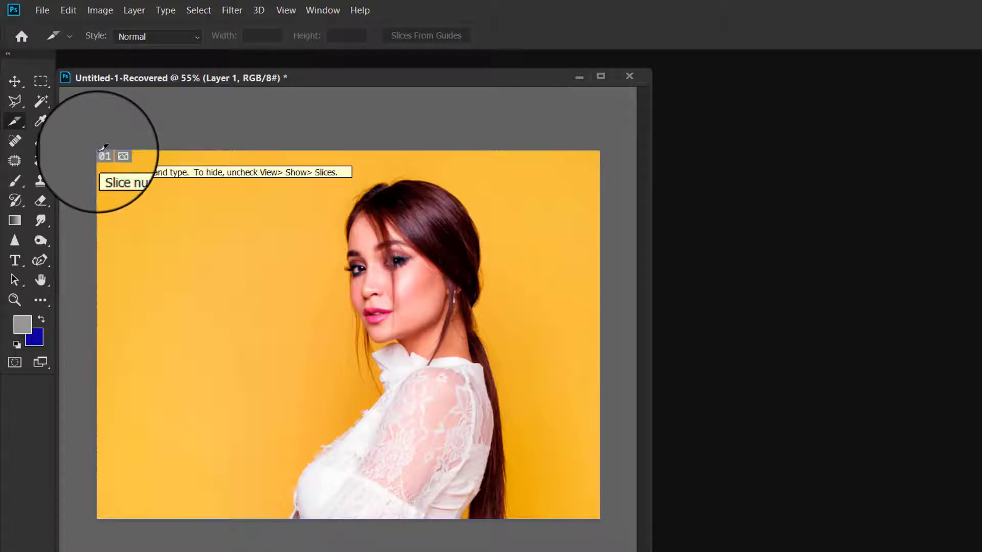
drag(103, 148, 348, 335)
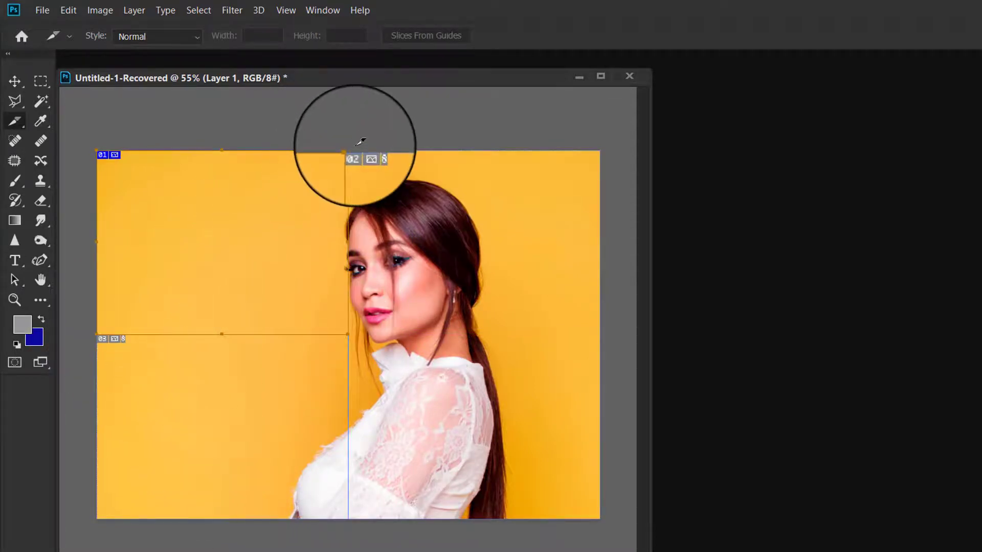
drag(353, 150, 599, 333)
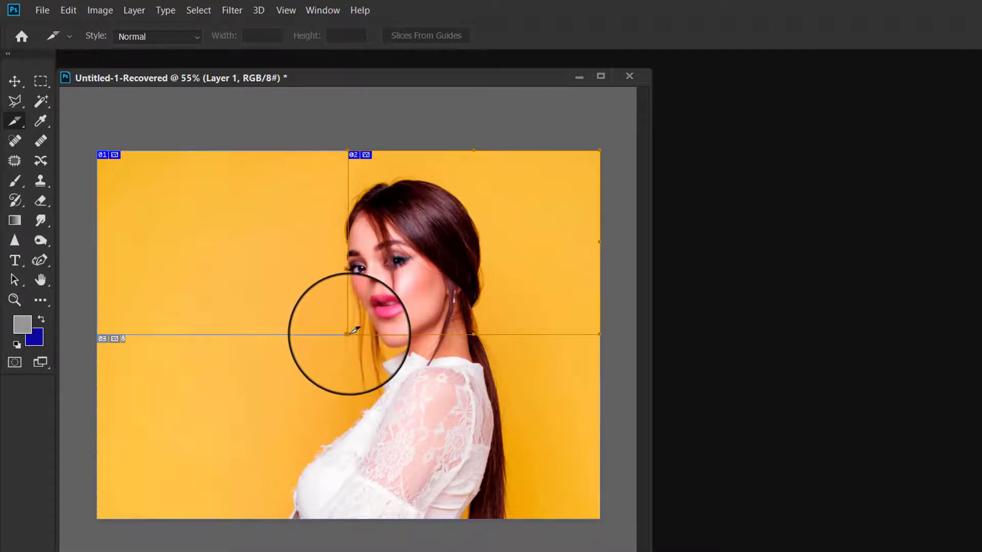
drag(352, 333, 599, 518)
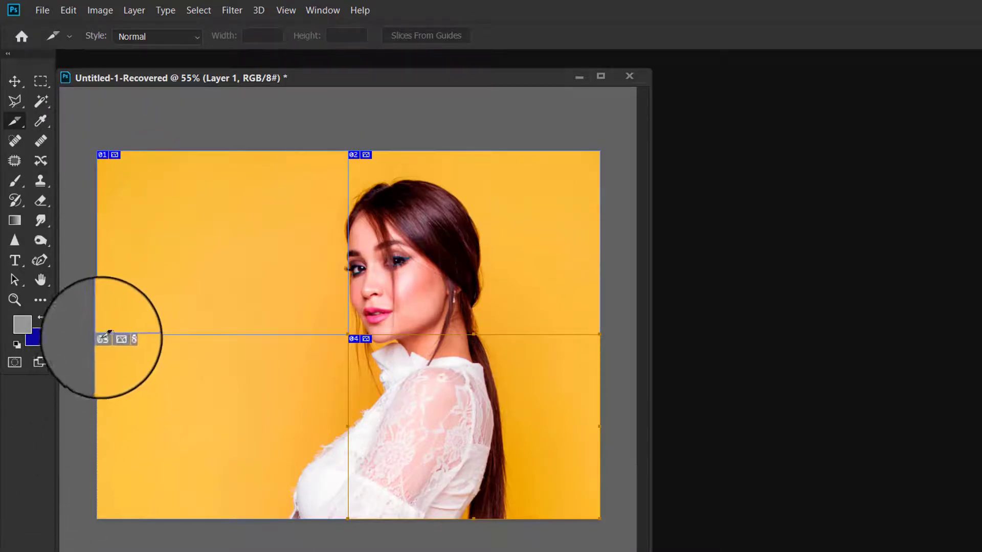
drag(105, 333, 353, 517)
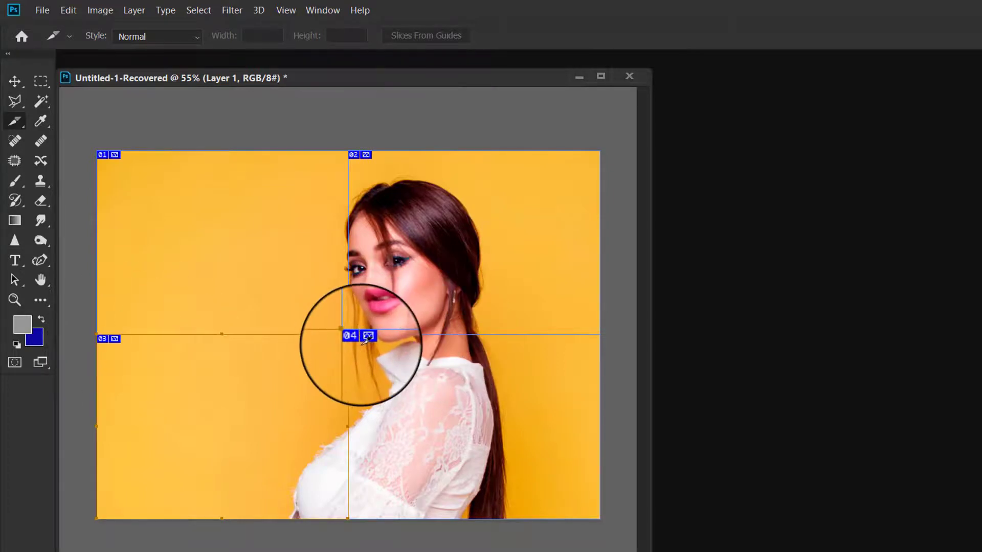
Step: Try moving the upper edge of the lower-left slice up and then down with the Slice Select tool
right_click(15, 122)
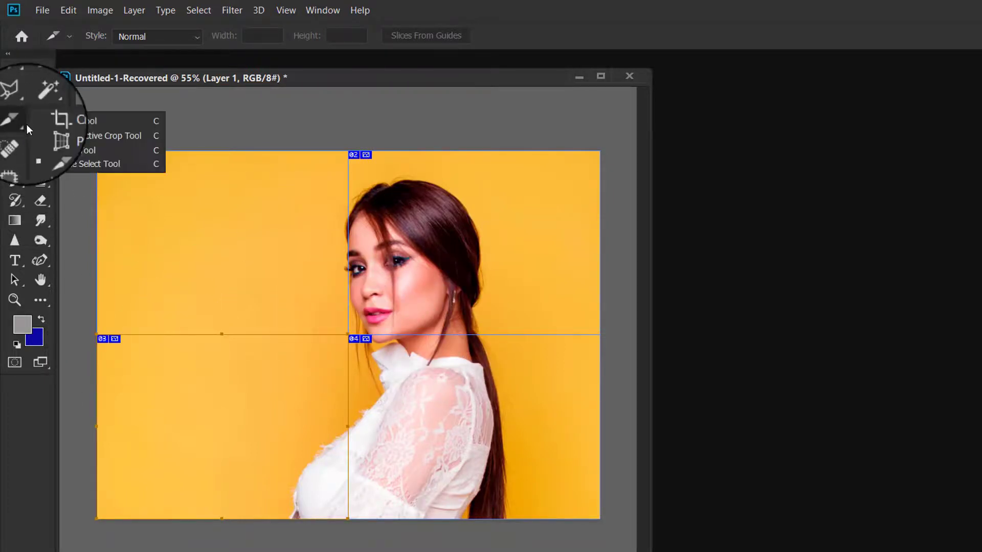
click(75, 164)
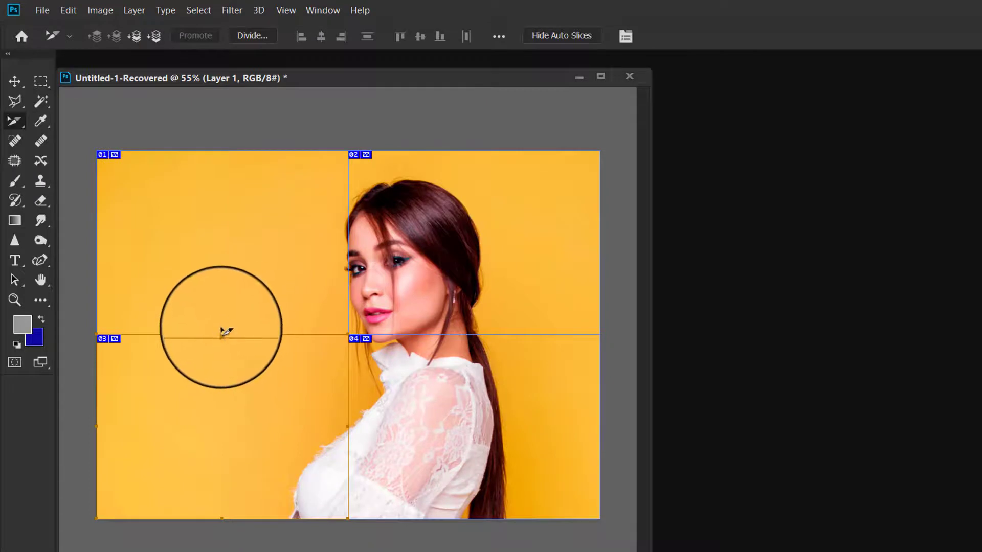
drag(221, 335, 216, 249)
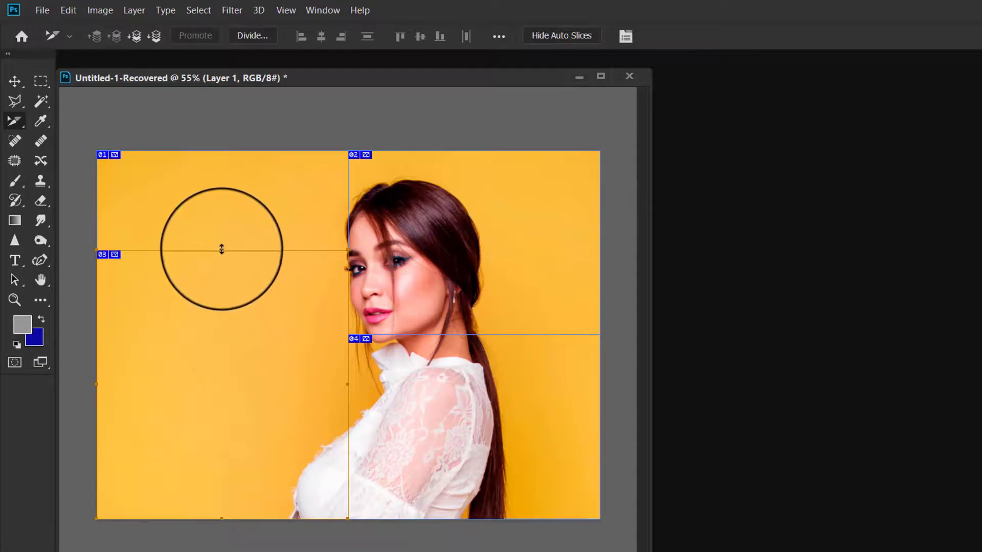
drag(222, 249, 219, 413)
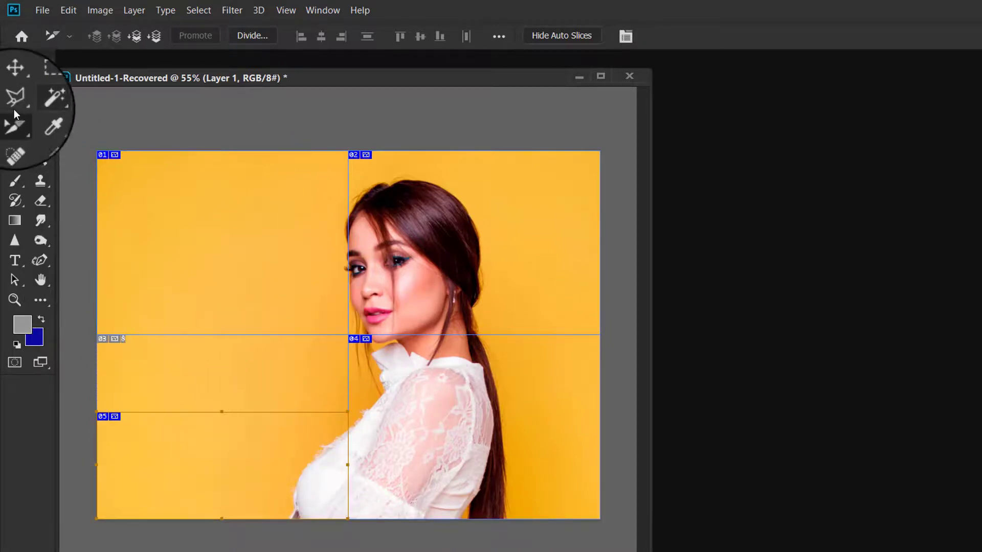
Step: Draw a slice with the Slice tool over the gap between the upper-left slice and the shortened lower-left slice
right_click(20, 125)
click(65, 145)
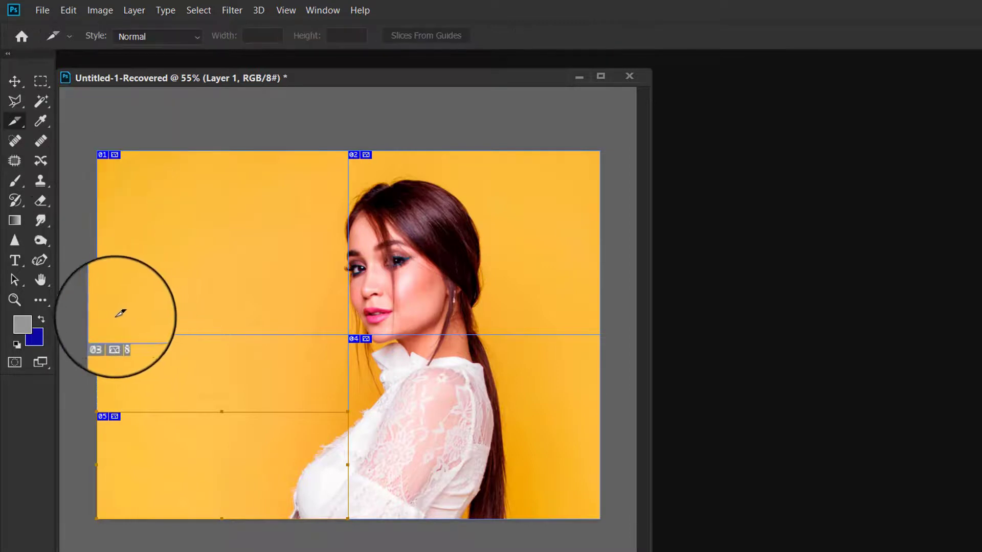
drag(98, 336, 347, 411)
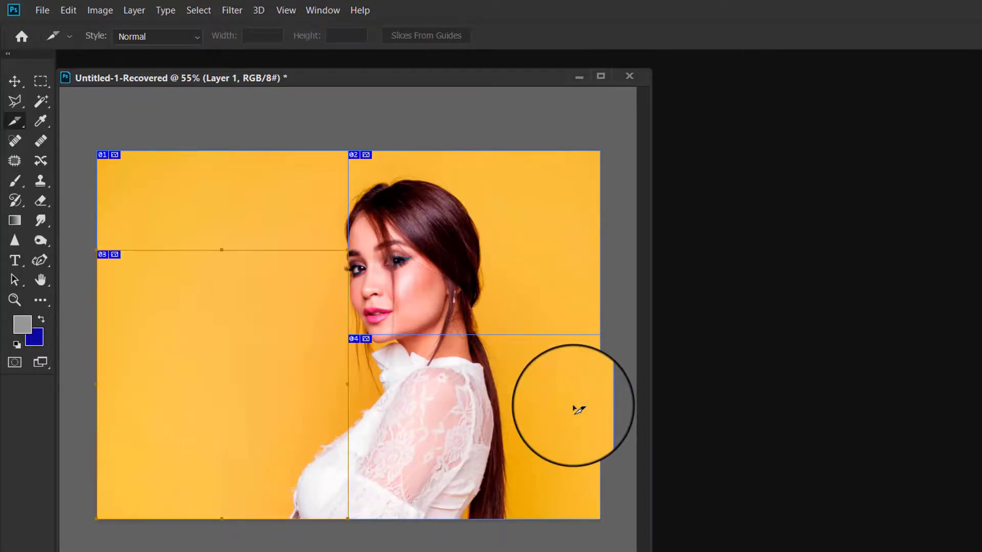
Step: Export all slices with Save for Web (Legacy) as Maximum-quality JPEGs, Images Only, to the Desktop under the file name Untitled-1-Recovered
click(43, 10)
mouse_move(145, 206)
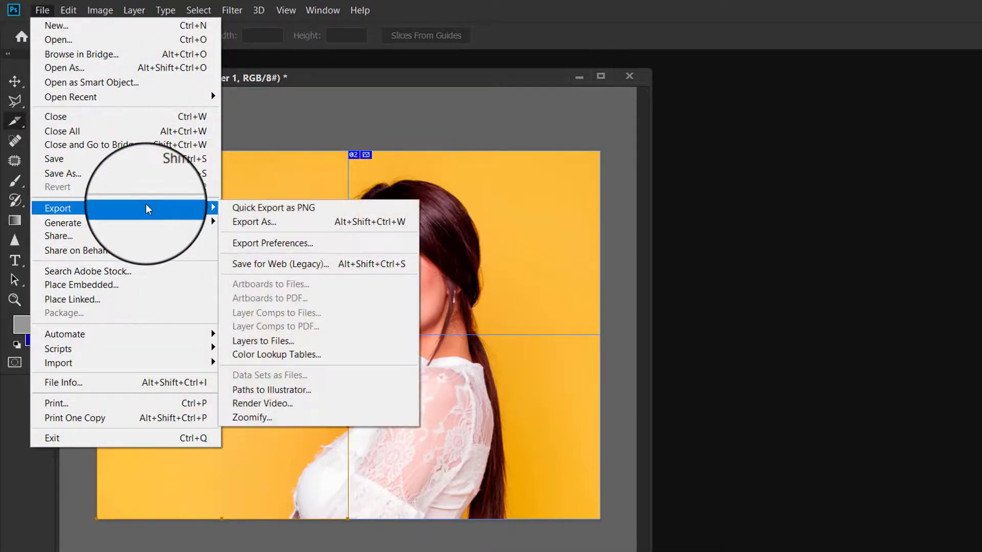
click(276, 264)
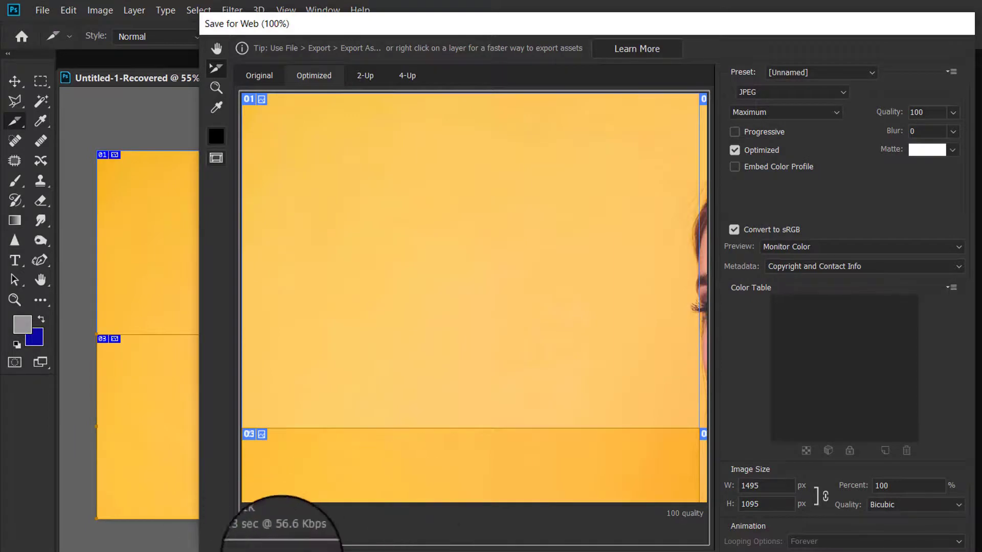
click(244, 551)
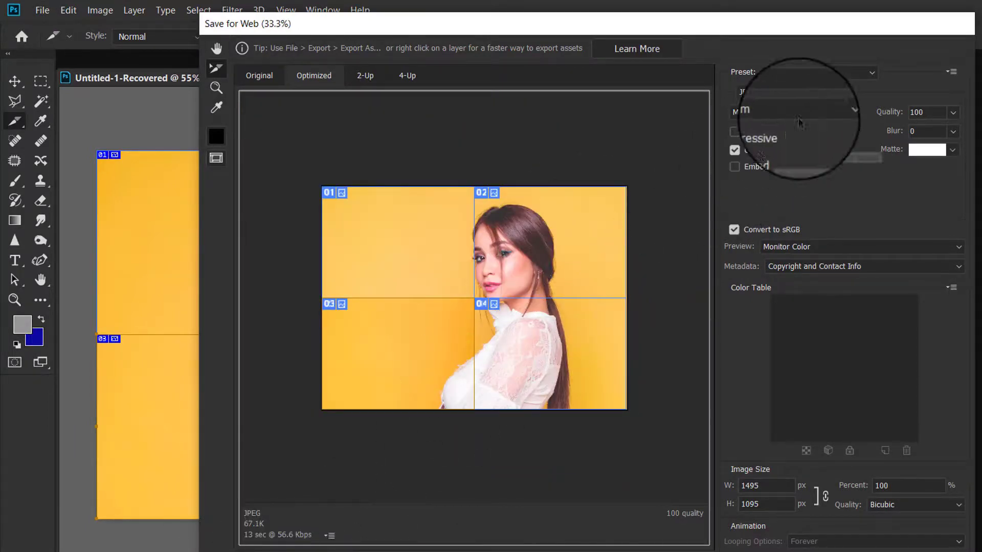
click(842, 94)
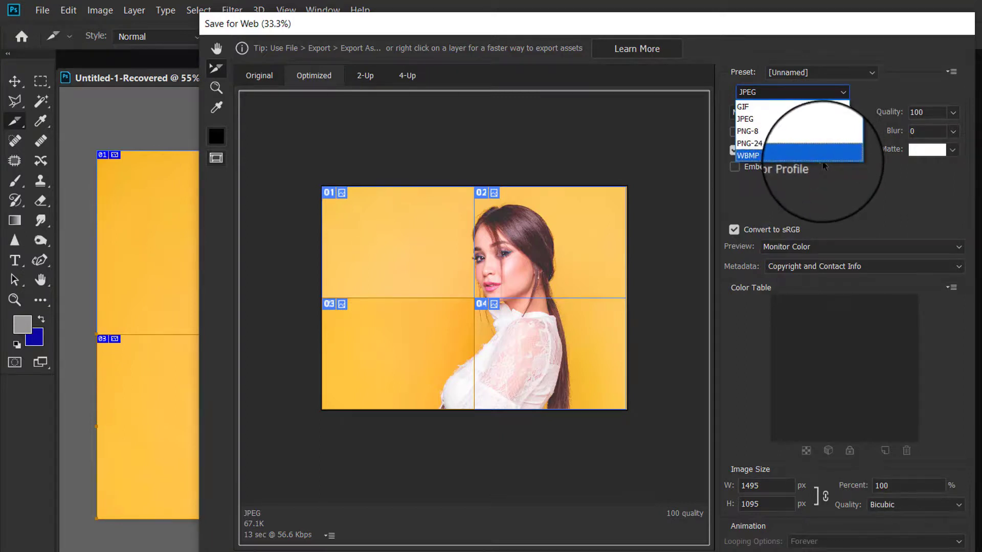
click(794, 118)
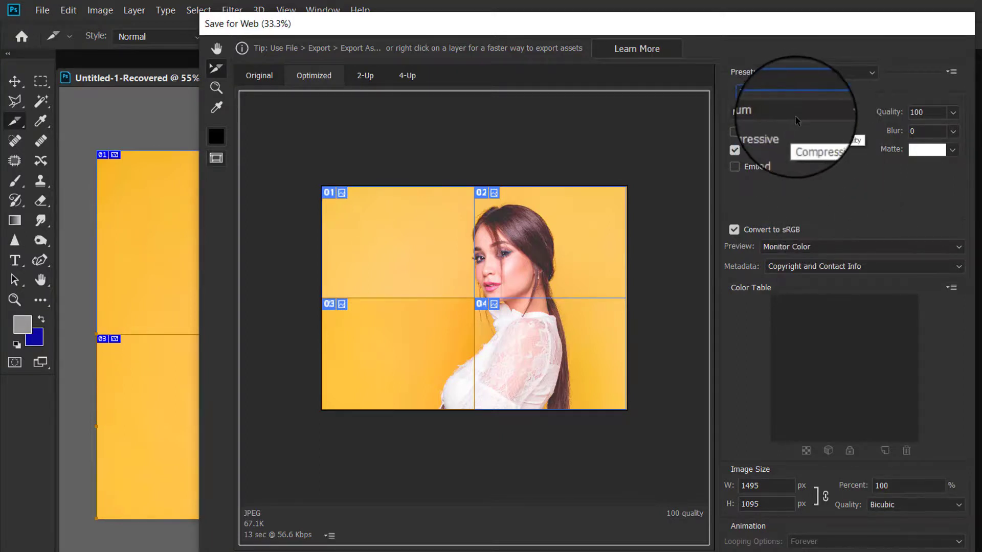
click(805, 112)
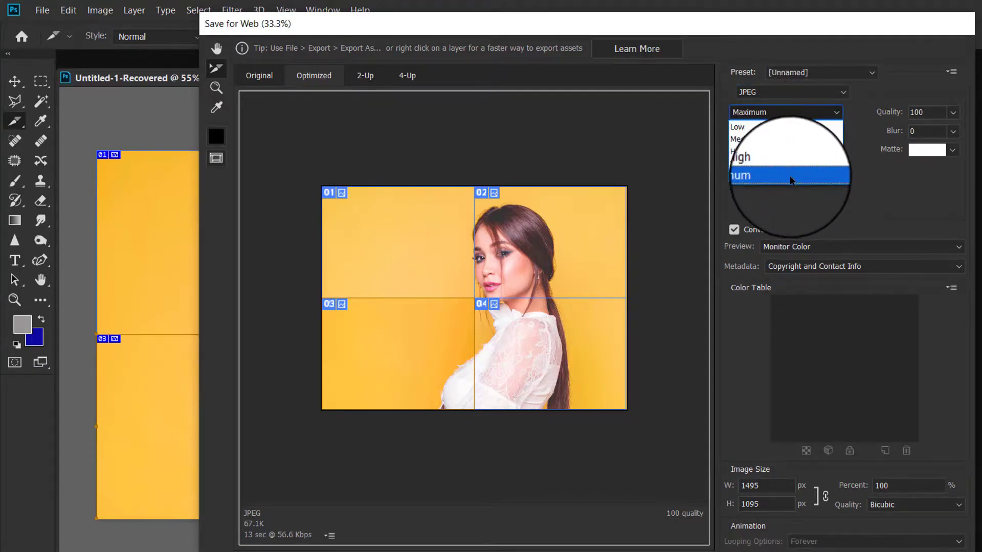
click(793, 175)
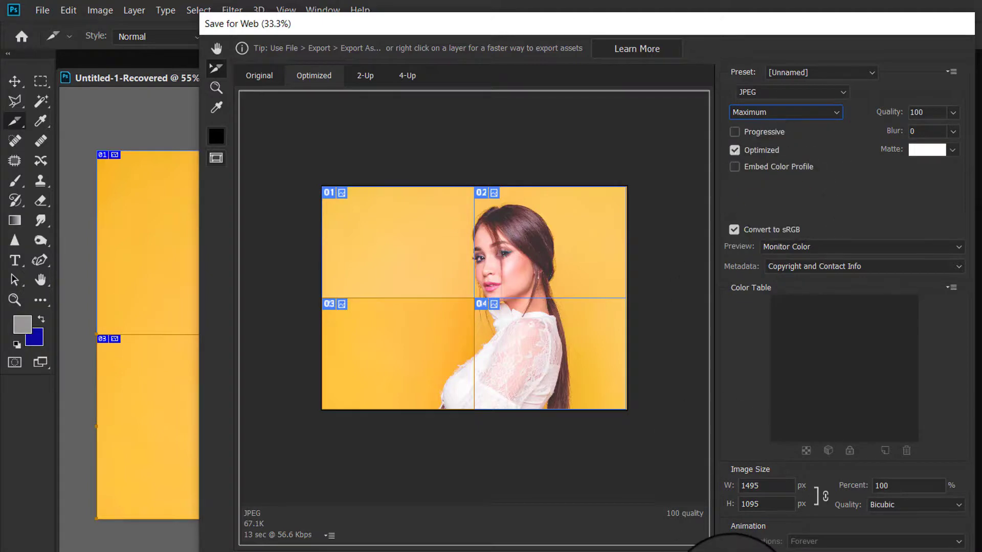
click(733, 551)
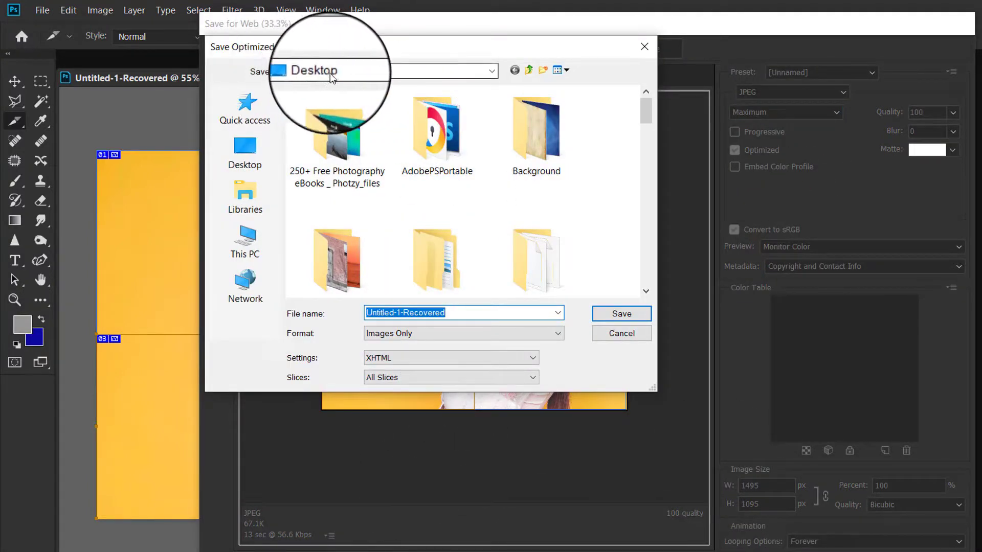
click(633, 315)
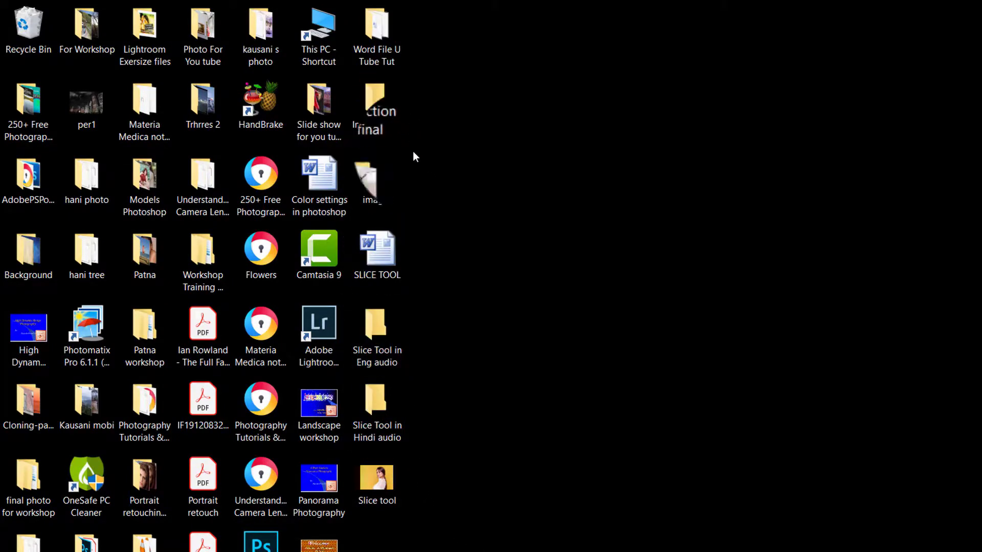
Step: Open the images folder on the desktop and view the exported slice files of the portrait
double_click(384, 185)
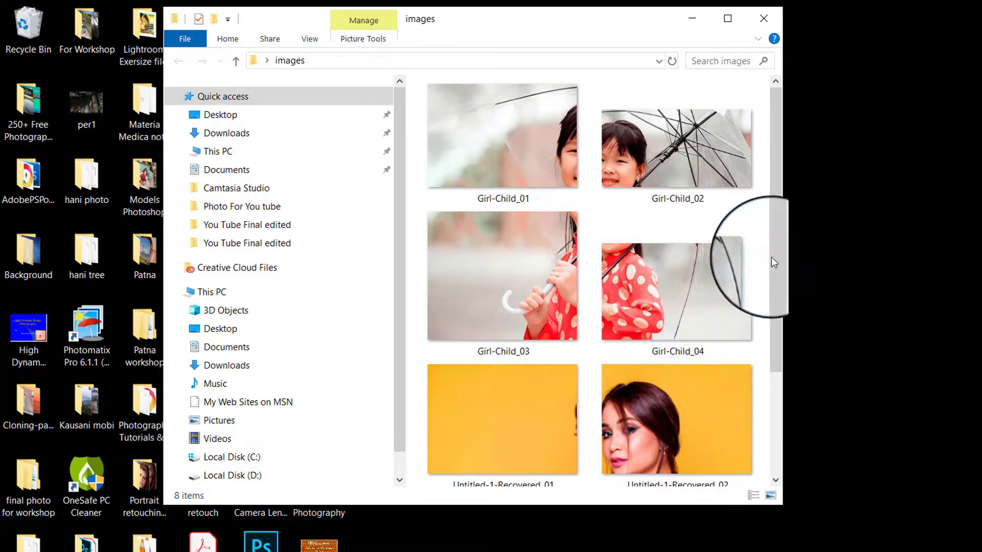
drag(775, 140, 774, 280)
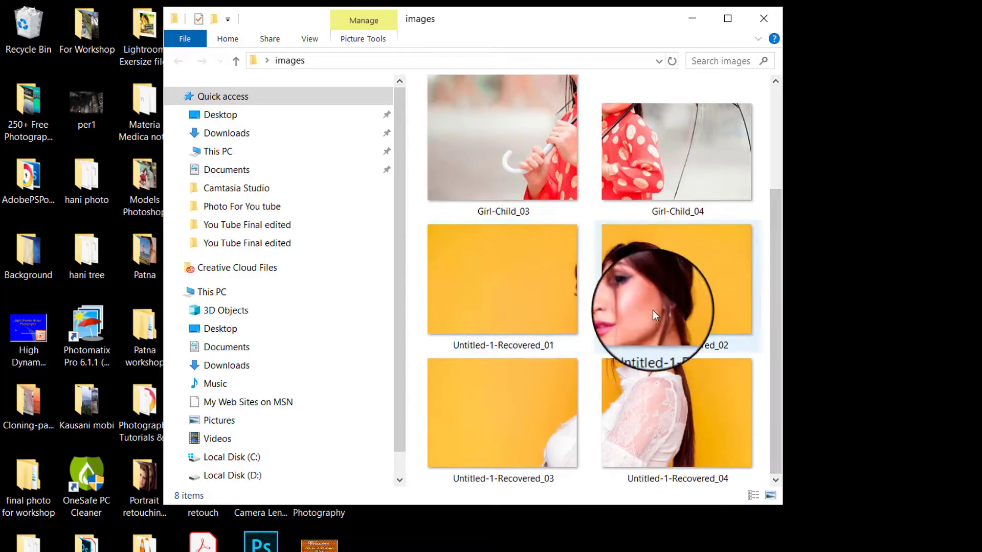